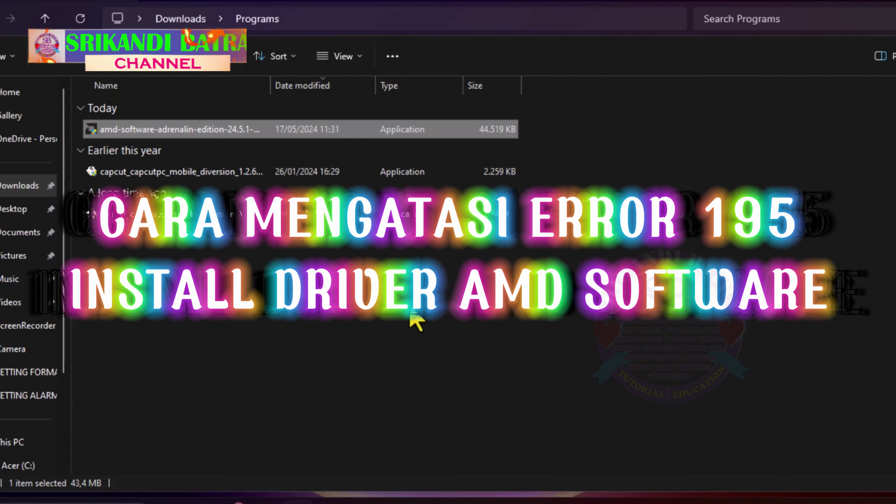
Step: Try to install the AMD Software Adrenalin Edition 24.5.1 package as administrator using the default destination folder, and close the installer
right_click(143, 131)
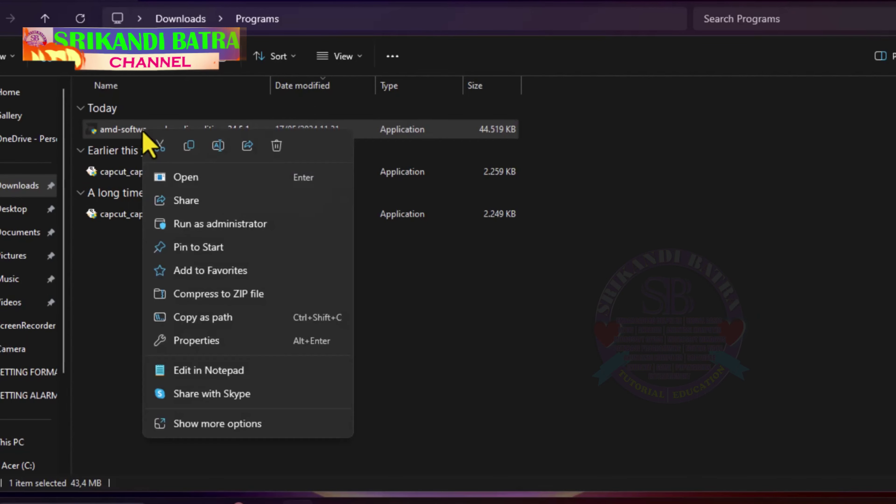
click(236, 225)
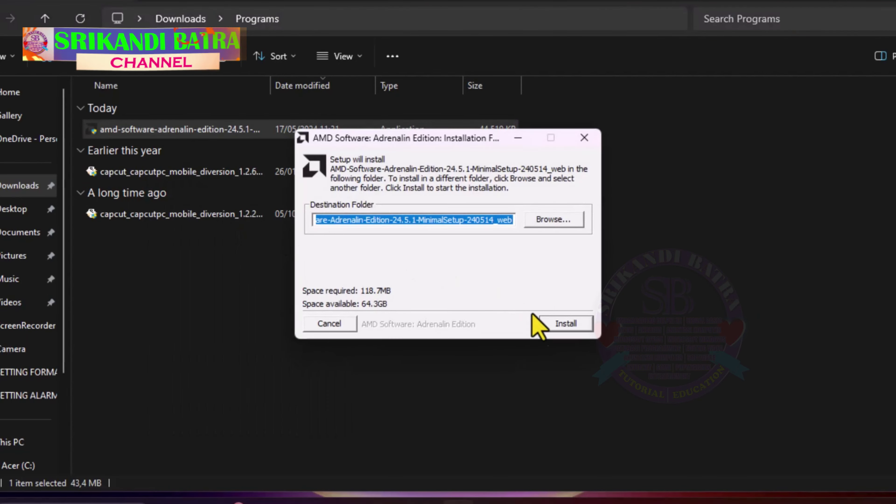
click(562, 323)
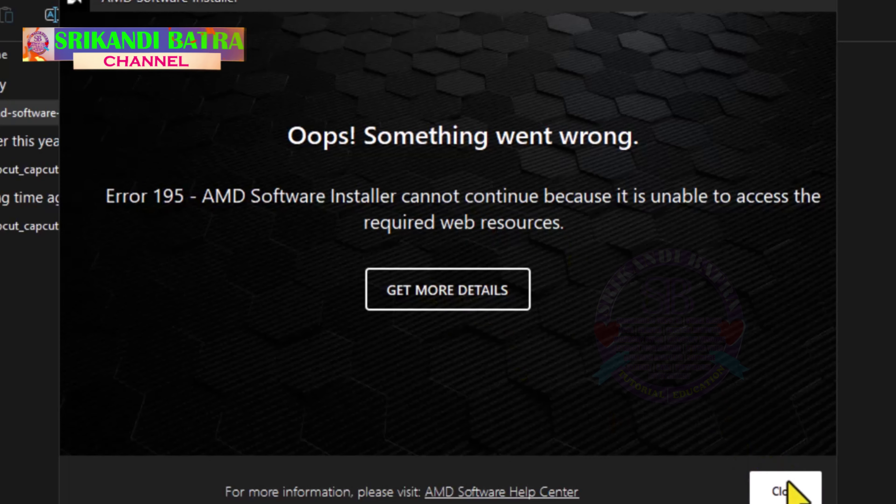
click(789, 492)
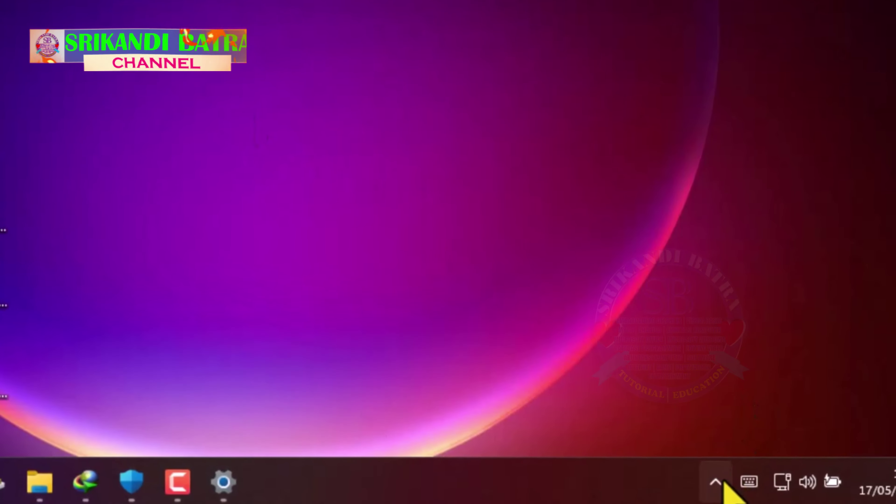
Step: Switch to Windows Security, open the Virus & threat protection settings and turn off Real-time protection
click(715, 484)
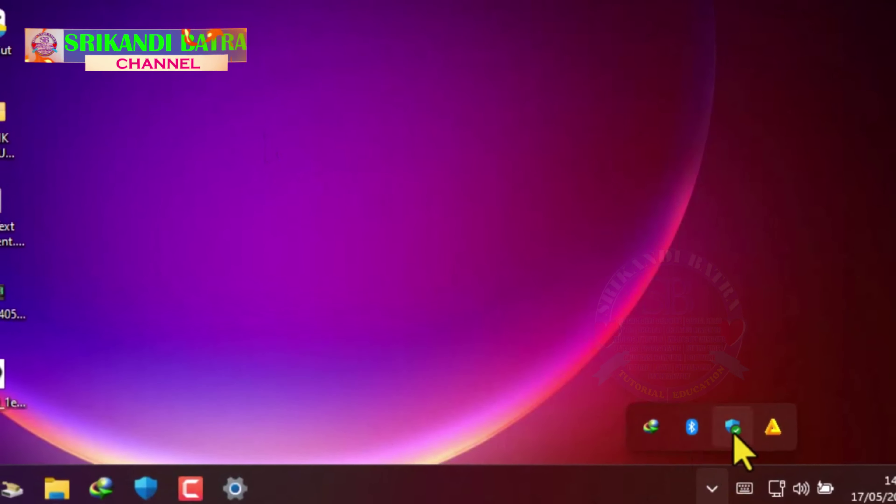
click(733, 432)
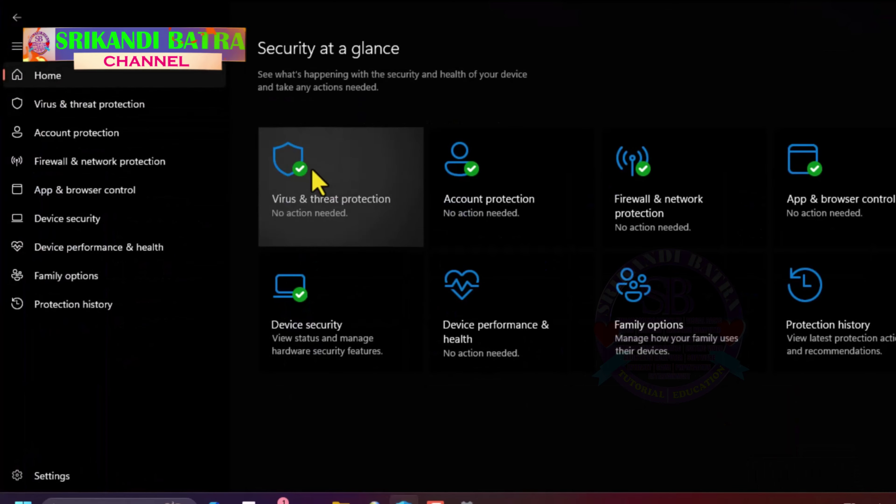
click(320, 182)
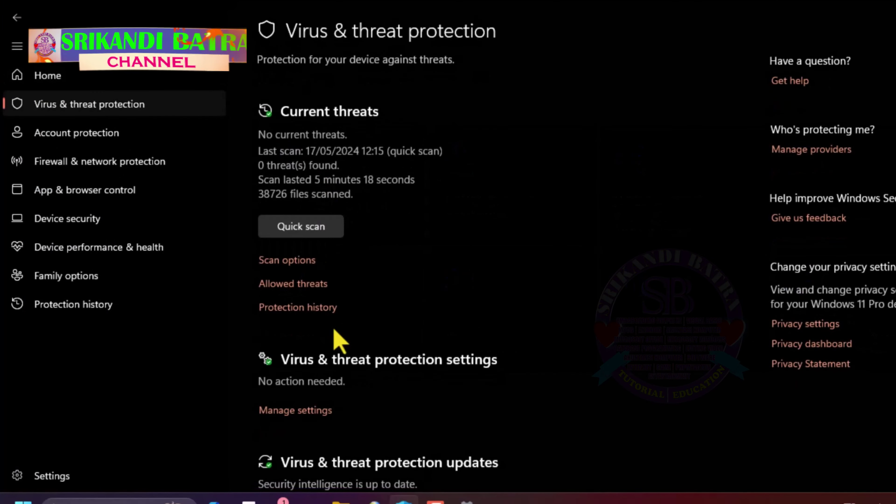
scroll(338, 341, down, 5)
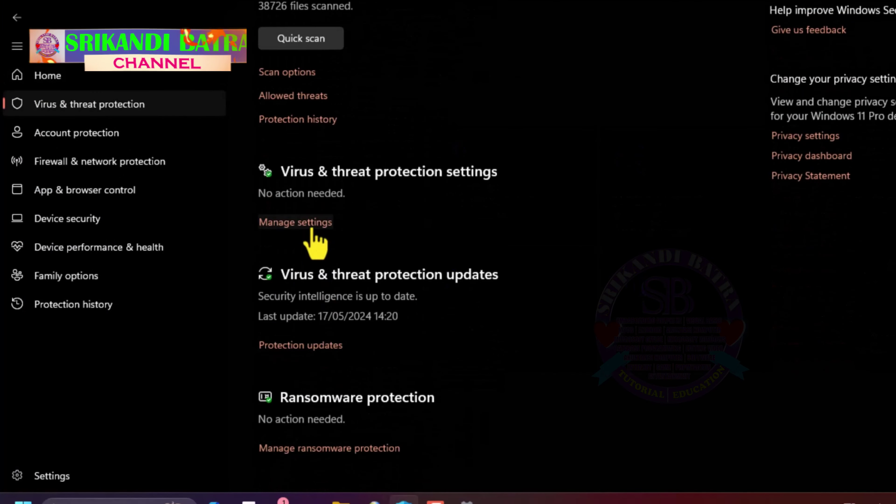
click(313, 226)
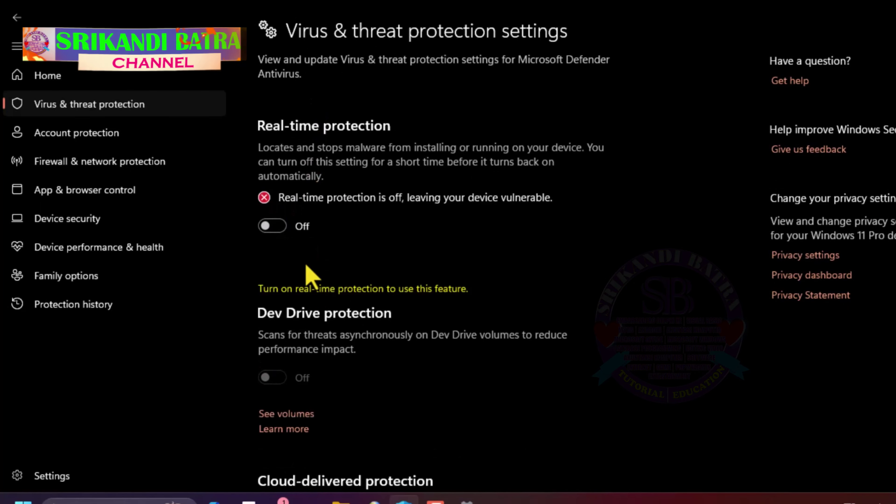
Step: Turn off Cloud-delivered protection, Automatic sample submission and Tamper Protection
scroll(306, 276, down, 6)
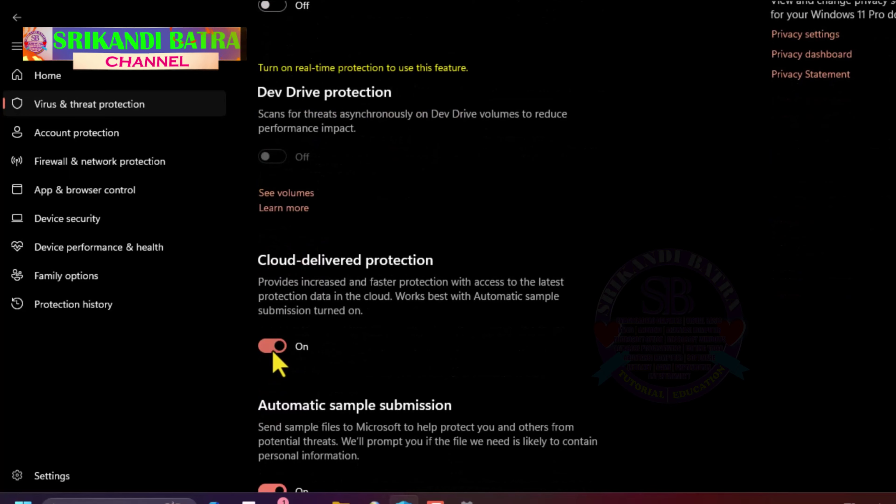
click(274, 346)
scroll(353, 344, down, 6)
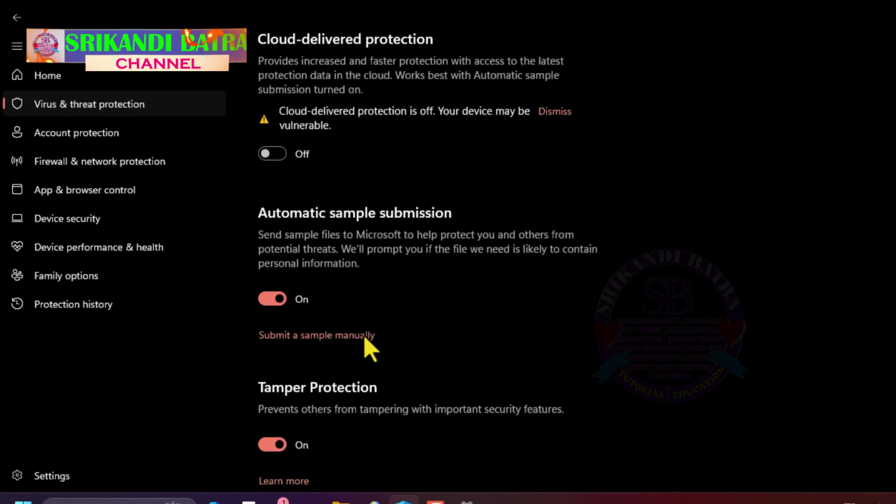
click(273, 299)
scroll(344, 311, down, 3)
scroll(274, 279, down, 3)
click(272, 252)
scroll(368, 327, down, 3)
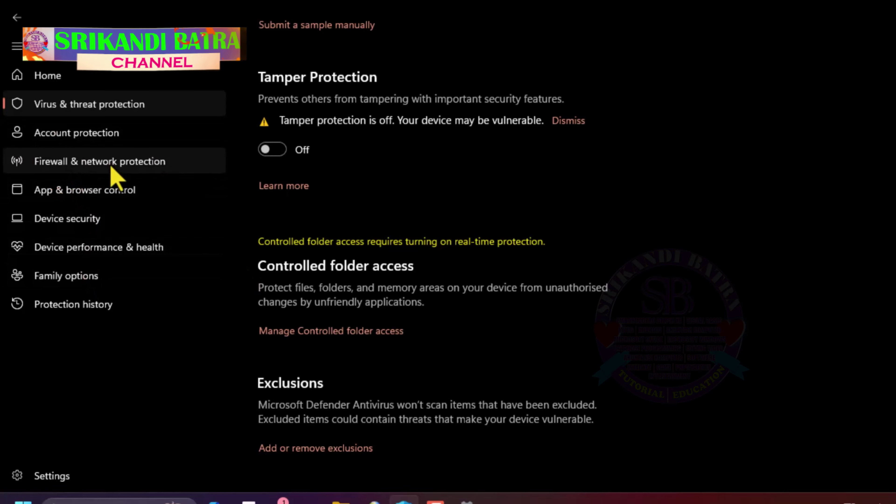
Step: Turn off Microsoft Defender Firewall for the domain network in Firewall & network protection
click(117, 179)
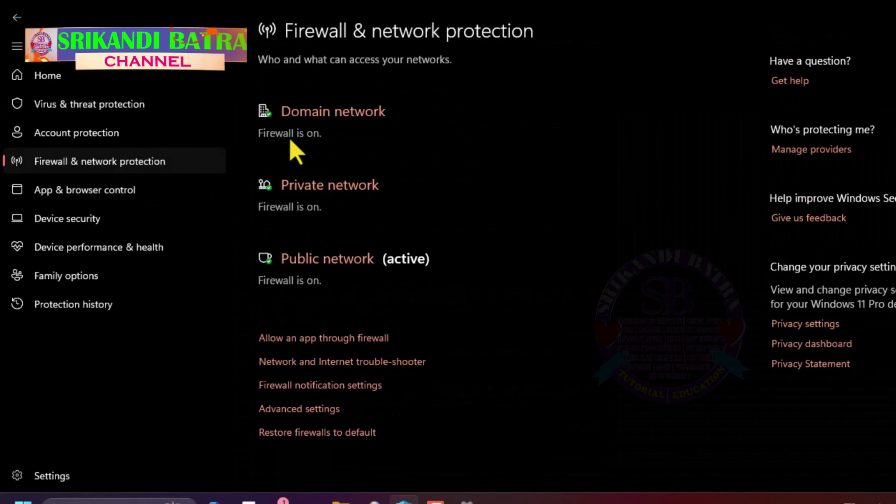
click(305, 119)
click(271, 267)
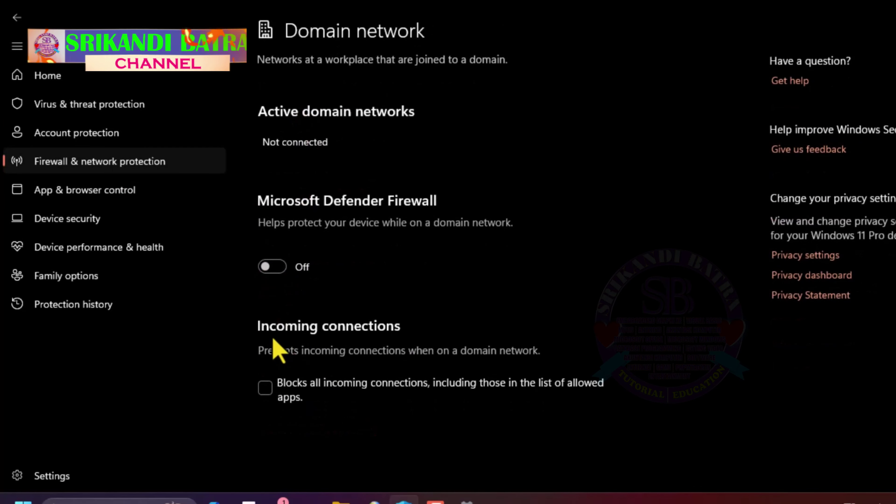
click(18, 17)
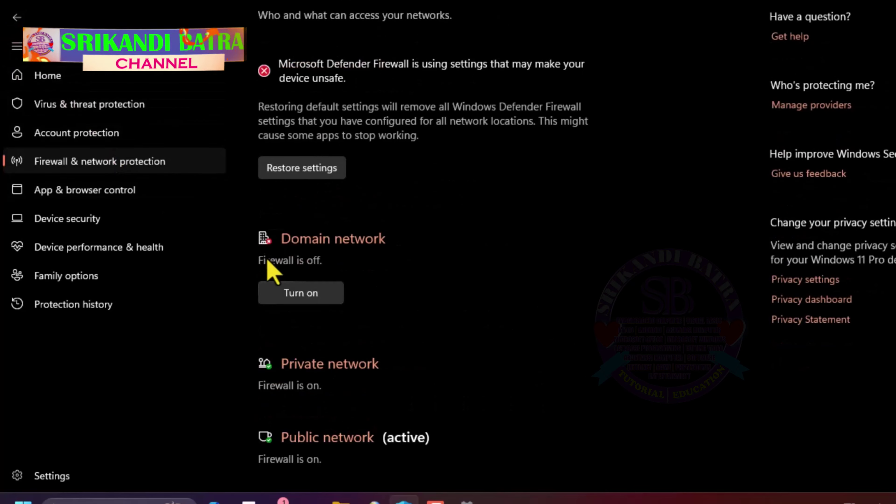
Step: Turn off Microsoft Defender Firewall for the private network and return to the network overview
scroll(335, 388, down, 5)
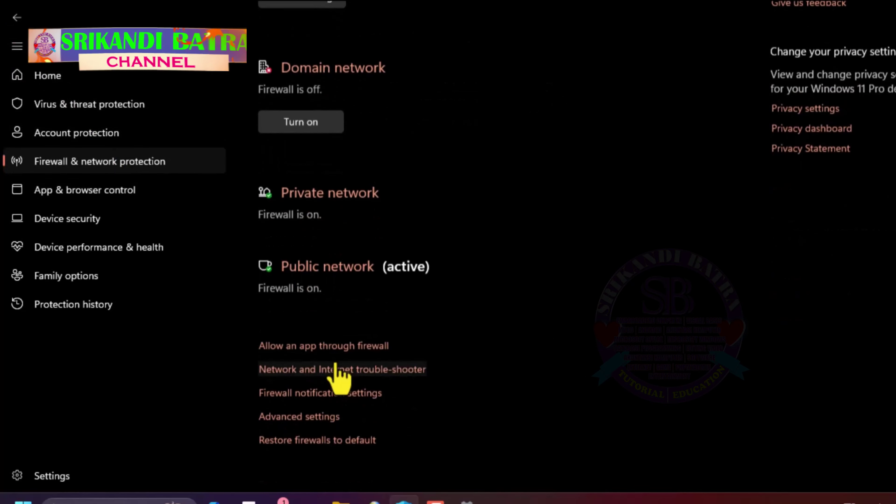
click(309, 195)
scroll(321, 215, down, 1)
click(274, 285)
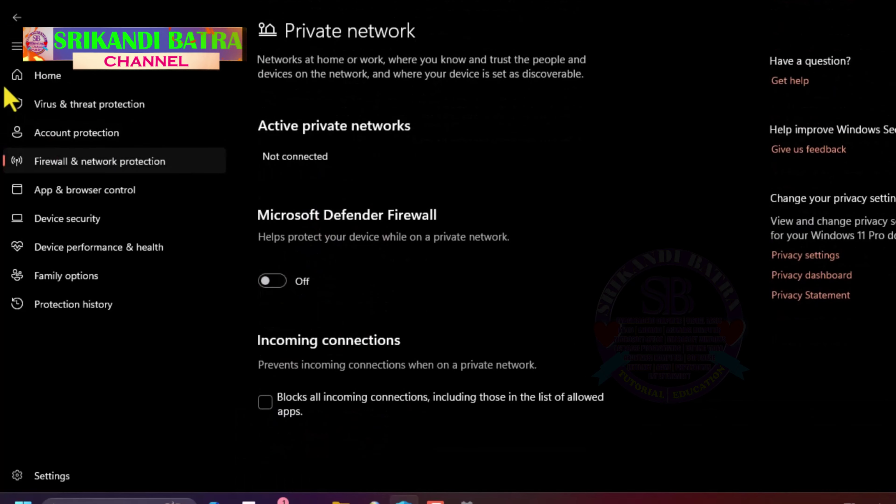
click(21, 22)
Step: Turn off Microsoft Defender Firewall for the active public network and return to the Windows Security home page
scroll(314, 294, down, 2)
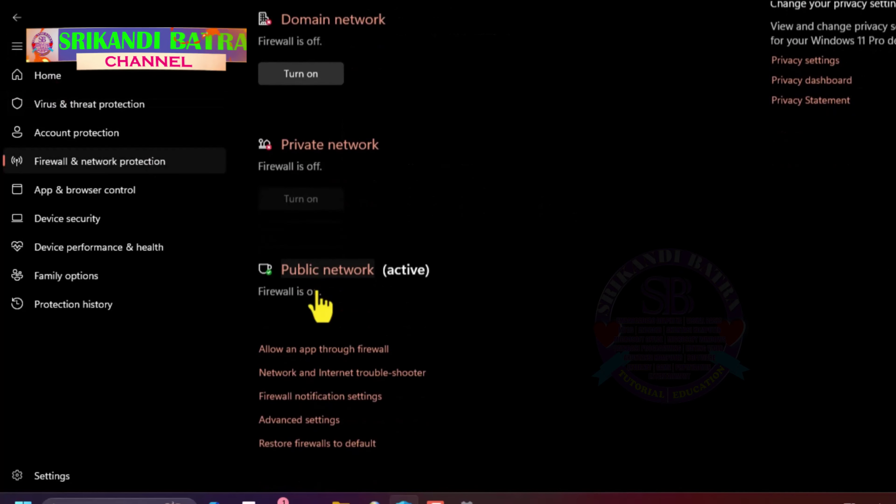
click(328, 268)
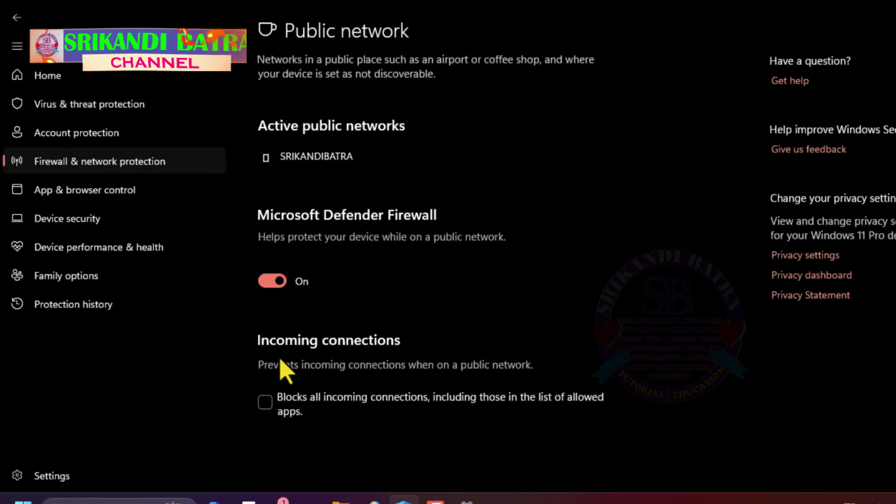
click(269, 282)
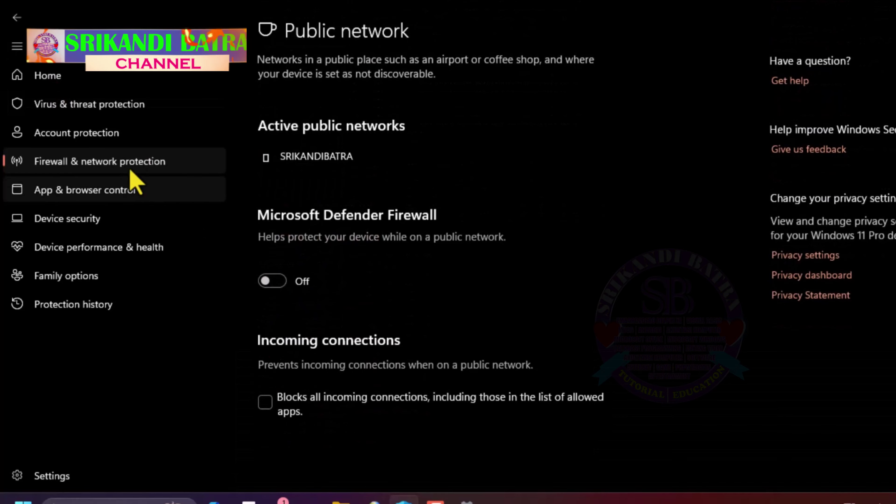
click(17, 20)
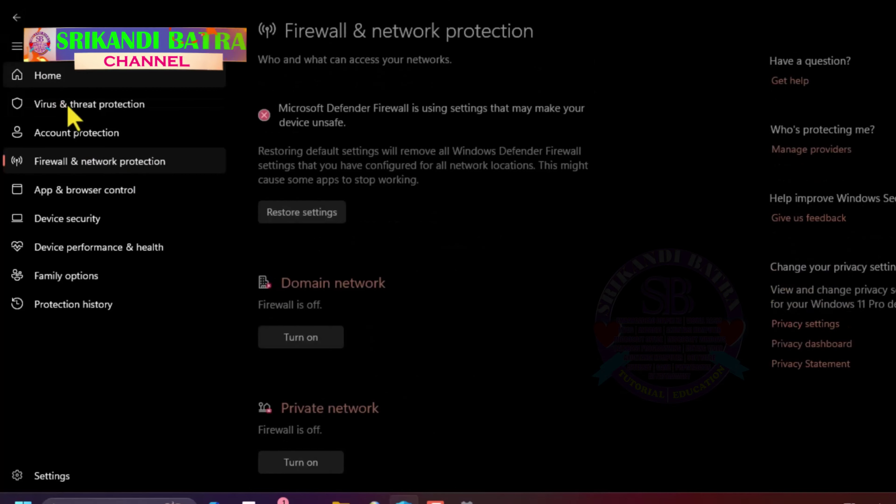
click(46, 84)
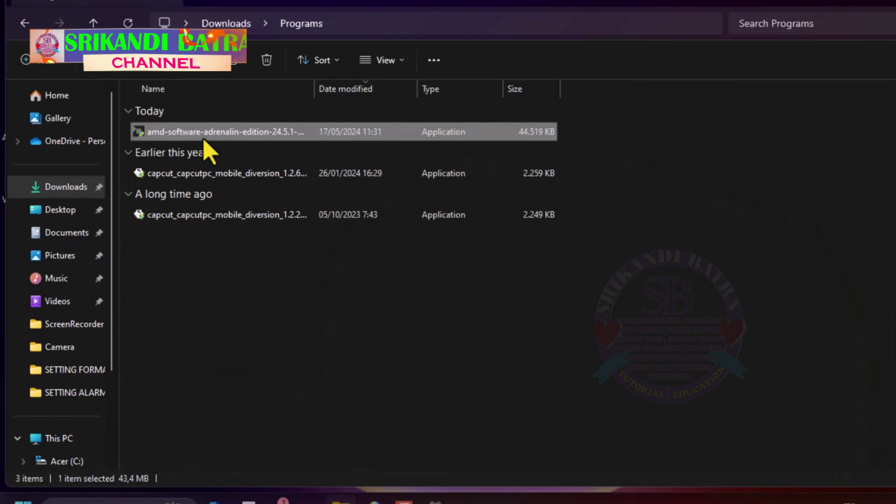
Step: Run the downloaded amd-software-adrenalin-edition-24.5.1 setup file as administrator from Downloads > Programs and start its installation
right_click(204, 138)
click(256, 228)
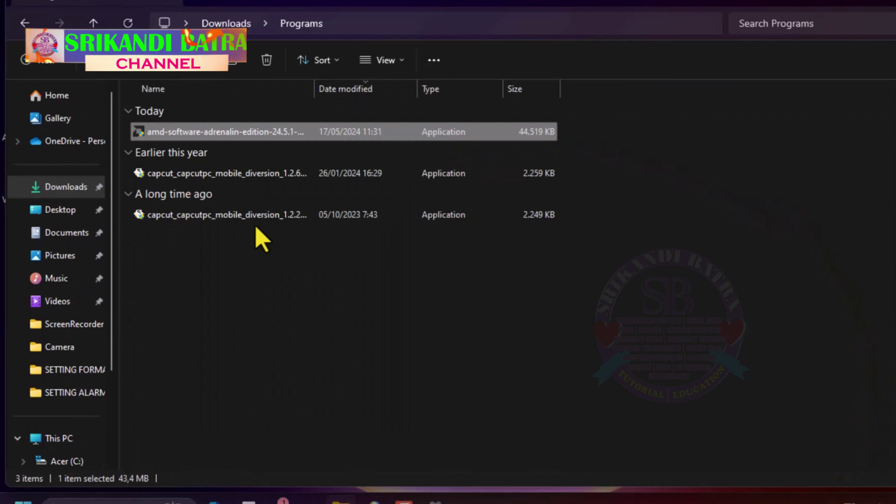
click(616, 319)
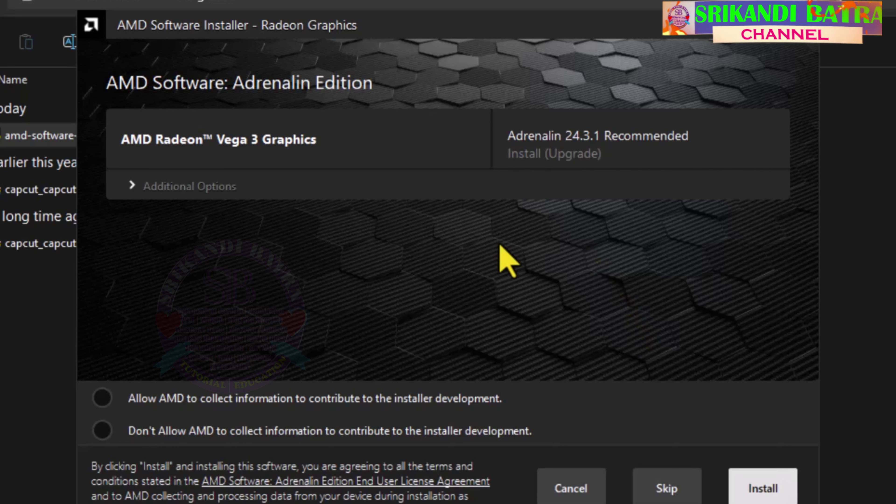
Step: Install Adrenalin 24.3.1 with Full Install and Factory Reset, allowing AMD to collect installer information, and install all the listed chipset drivers
click(99, 399)
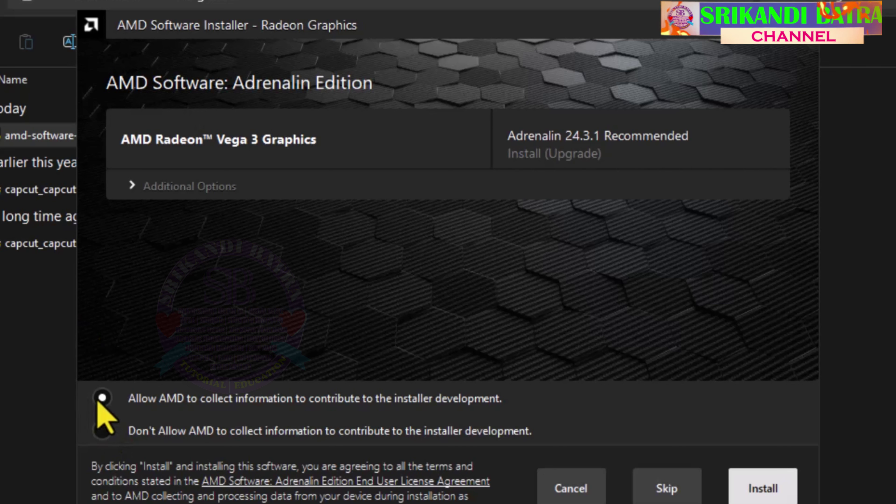
click(229, 193)
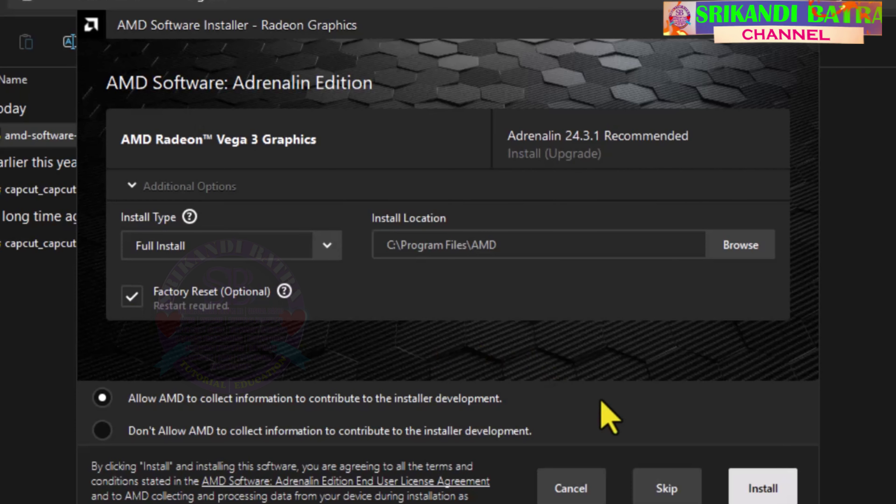
click(764, 495)
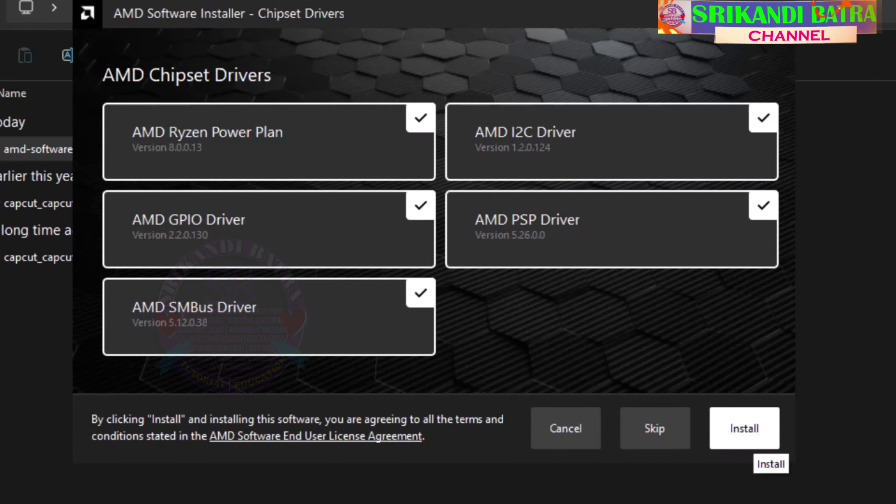
click(755, 446)
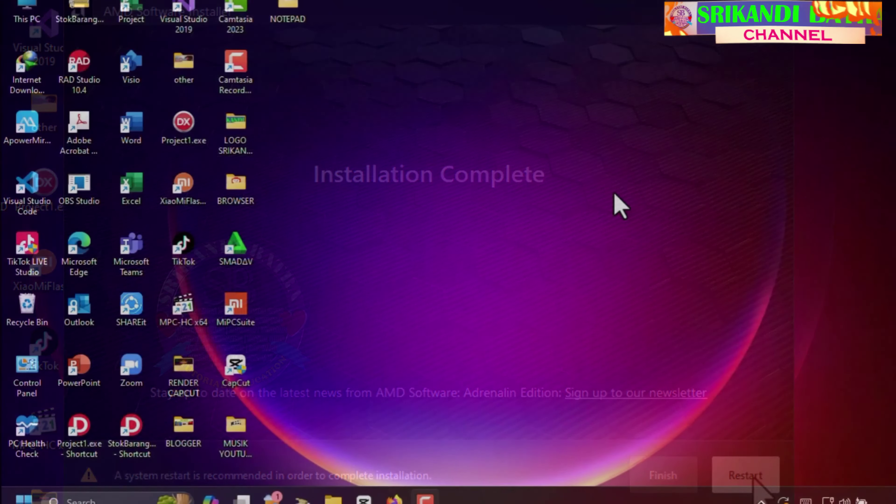
Step: Launch AMD Software: Adrenalin Edition from the desktop to check the installation
right_click(600, 176)
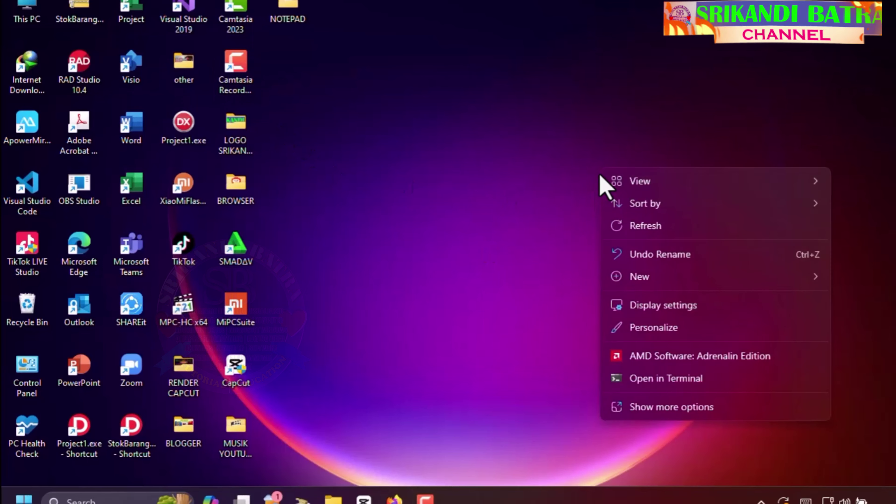
click(682, 357)
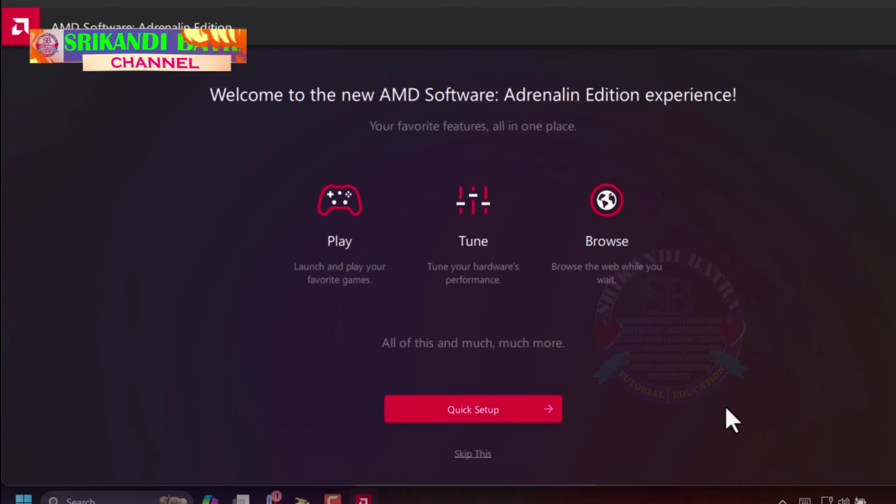
Step: Turn Cloud-delivered protection, Automatic sample submission and the network firewalls back on in Windows Security
click(783, 500)
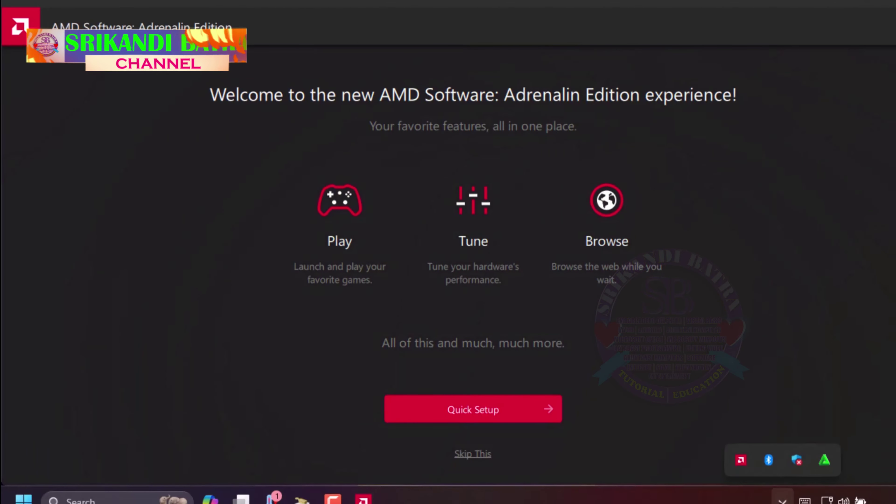
click(794, 467)
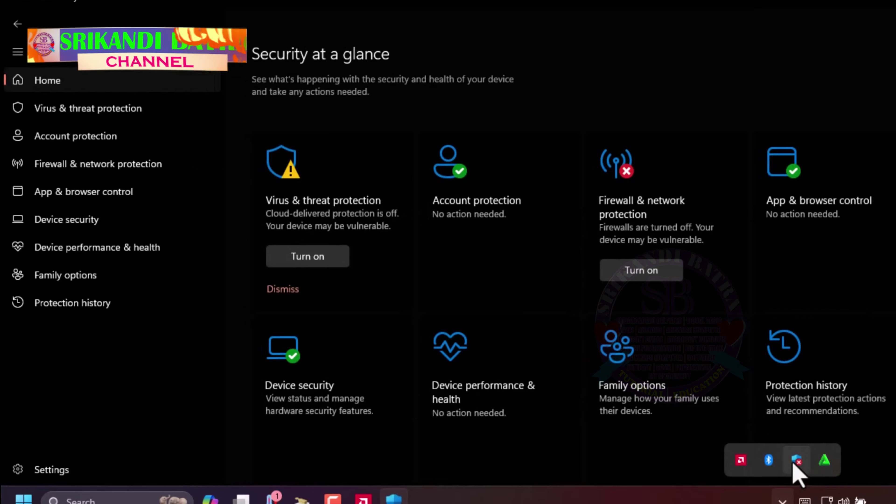
click(322, 257)
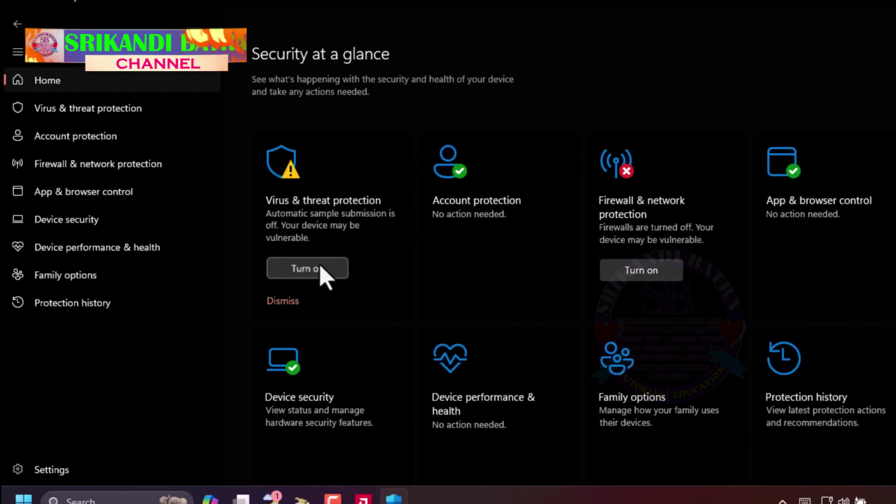
click(320, 268)
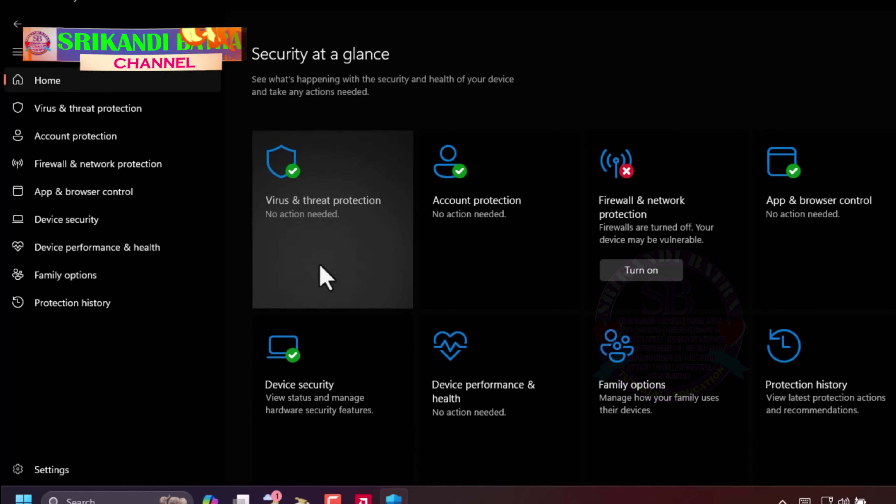
click(657, 280)
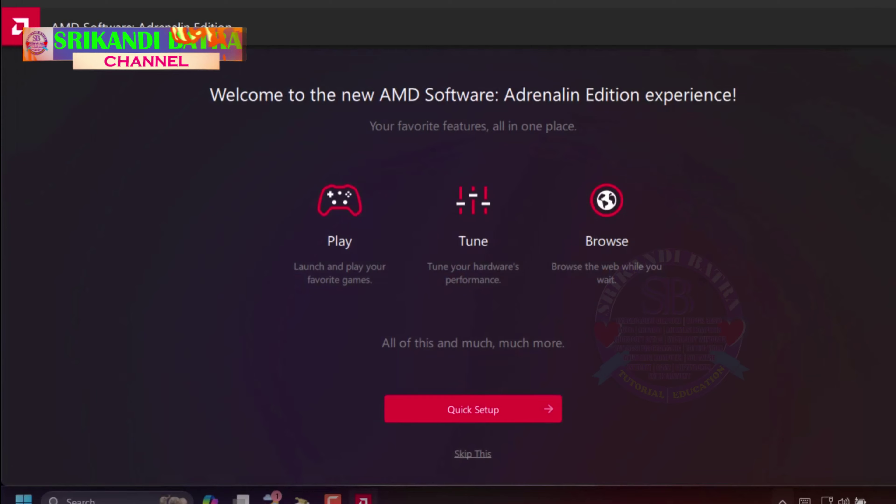
Step: Check the hidden system tray icons for AMD Software: Adrenalin Edition
click(783, 501)
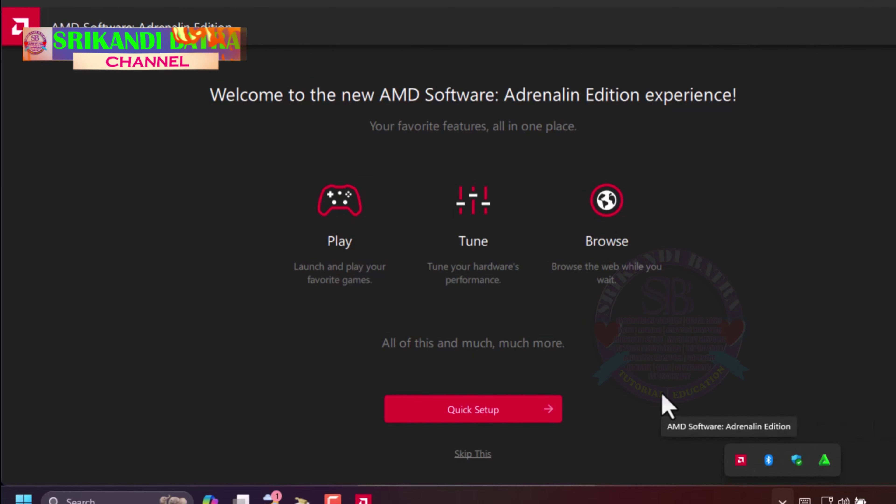
click(653, 380)
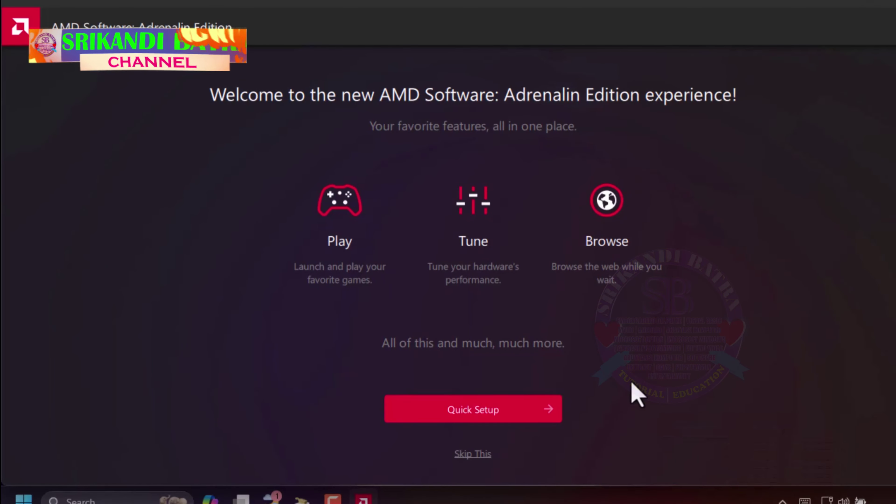
Step: Start the Adrenalin Quick Setup, skip choosing a profile, and look over the Home page
click(480, 412)
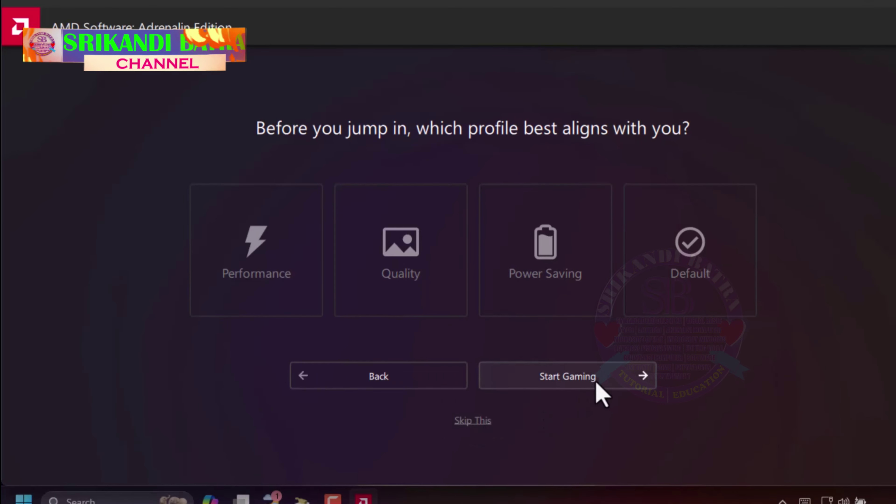
click(473, 425)
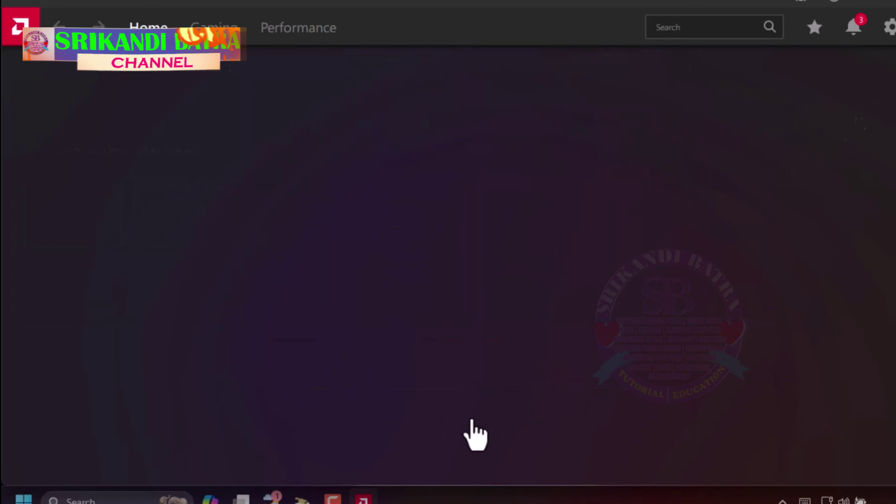
scroll(664, 400, down, 4)
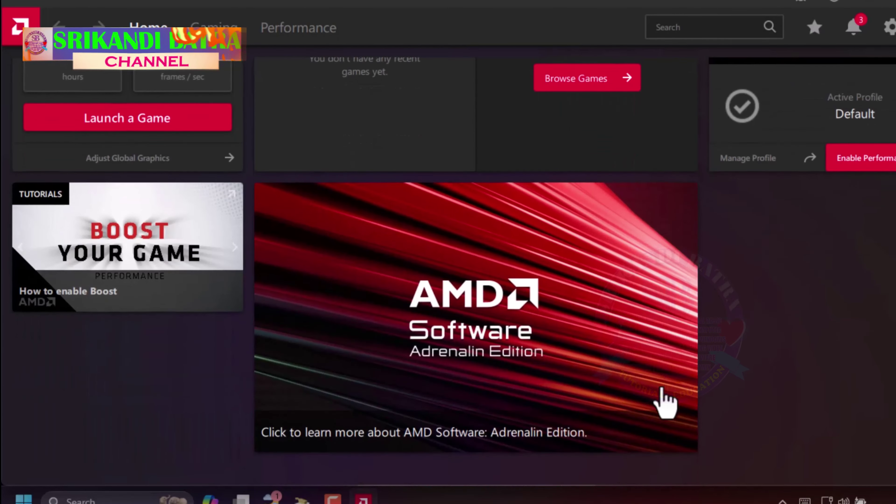
scroll(666, 400, up, 4)
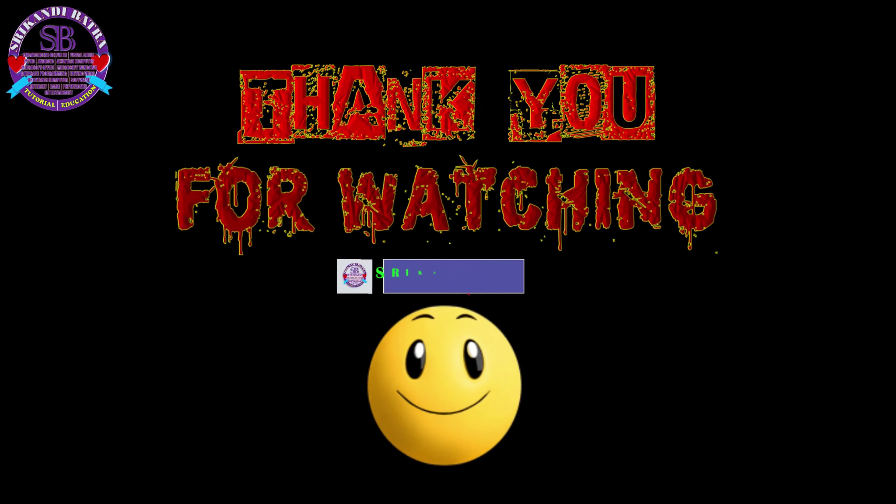